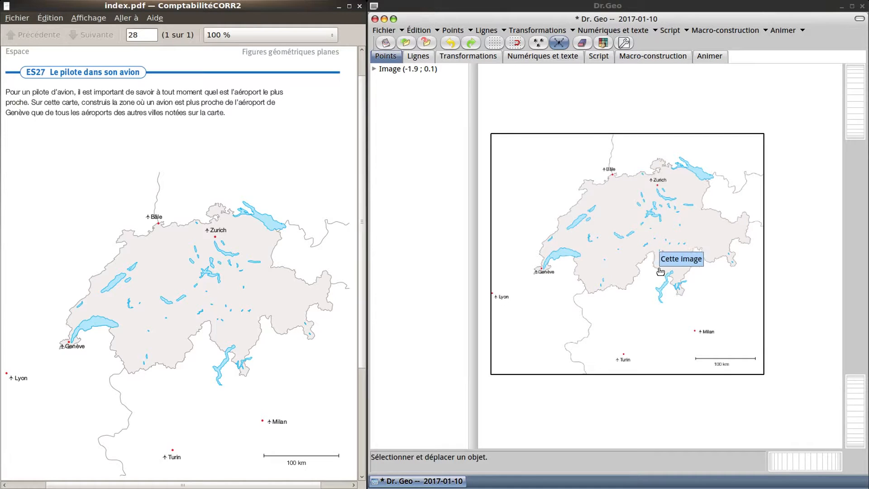
Narrow the object list beside the drawing and enlarge the map to fill the drawing area.
scroll(613, 265, "up", 2)
left_click_drag(614, 265, 653, 266)
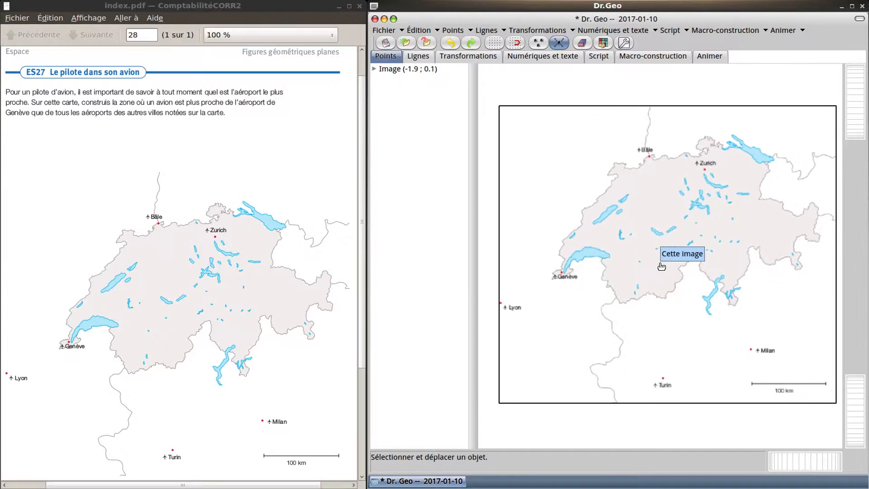
left_click_drag(464, 262, 405, 263)
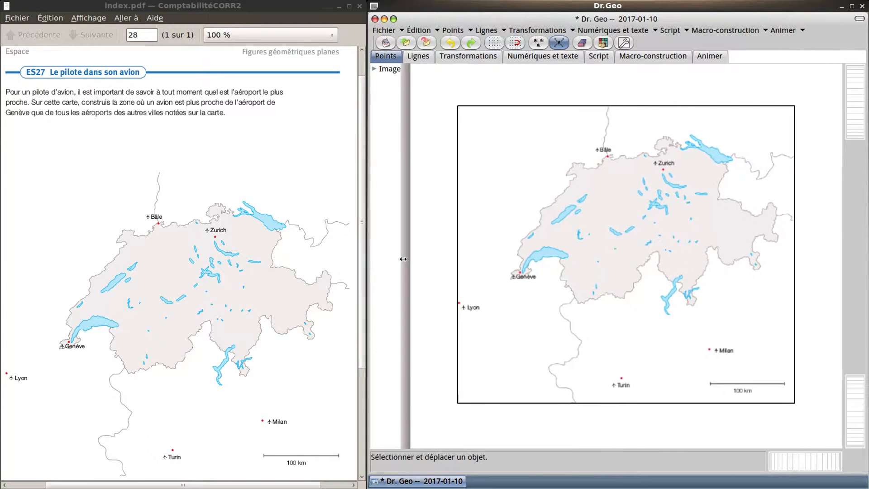
scroll(586, 272, "up", 2)
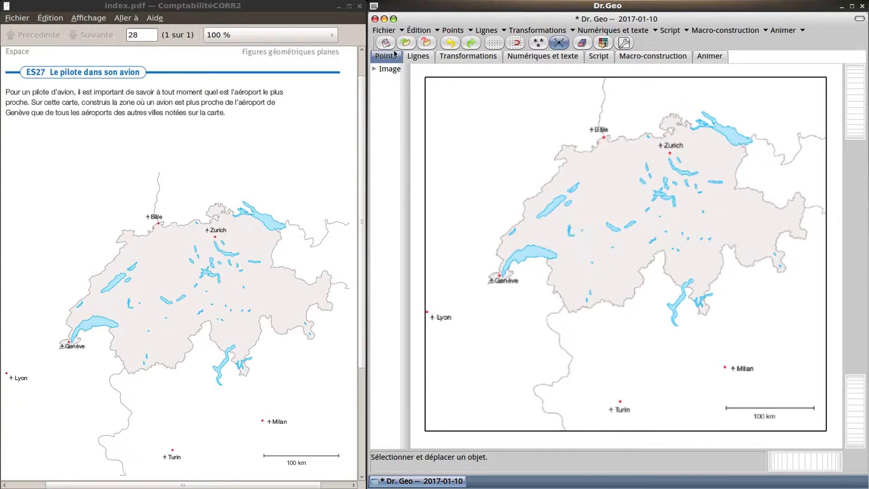
Draw a segment joining the Lyon and Genève airports on the map.
left_click(416, 58)
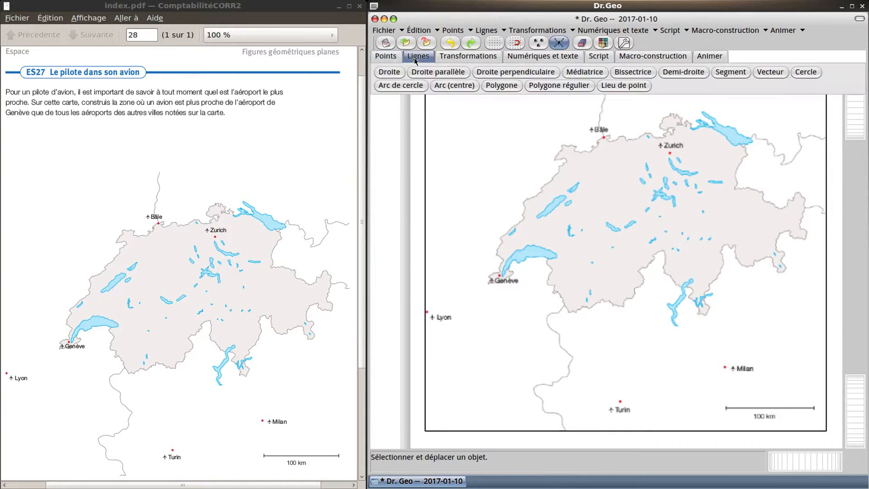
left_click(729, 73)
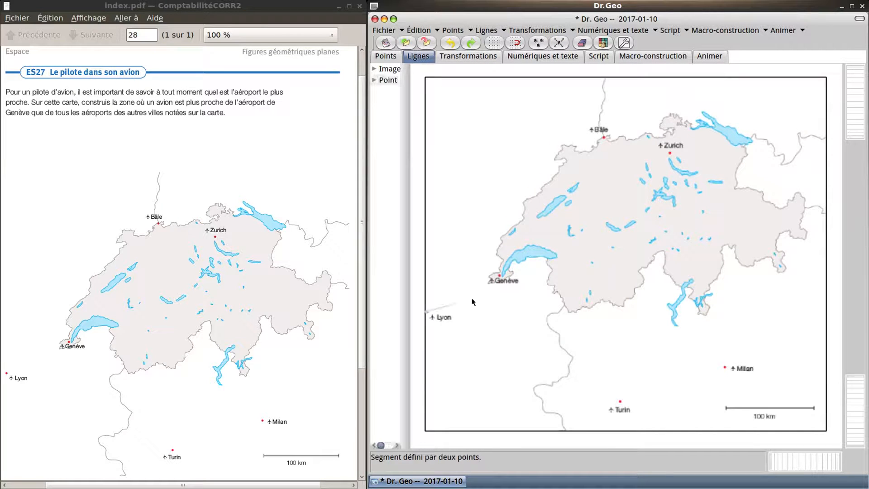
left_click(501, 278)
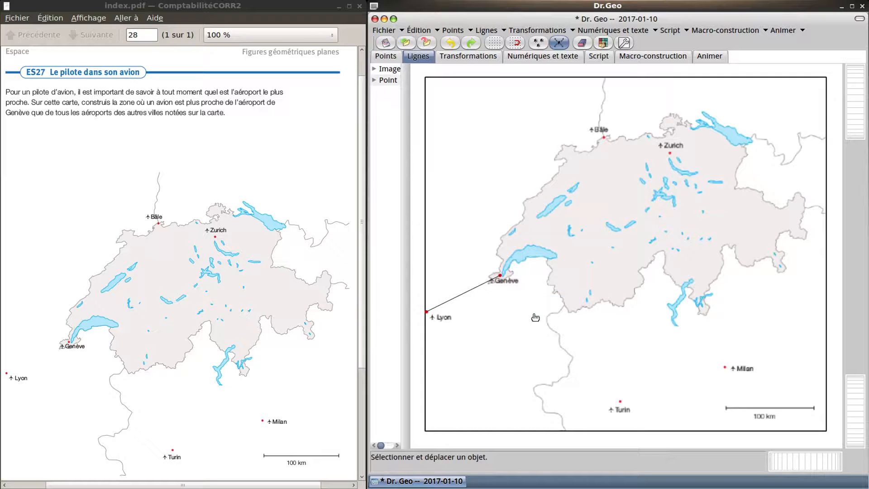
Construct the perpendicular bisector (Médiatrice) of the Lyon–Genève segment.
left_click(414, 61)
left_click(569, 76)
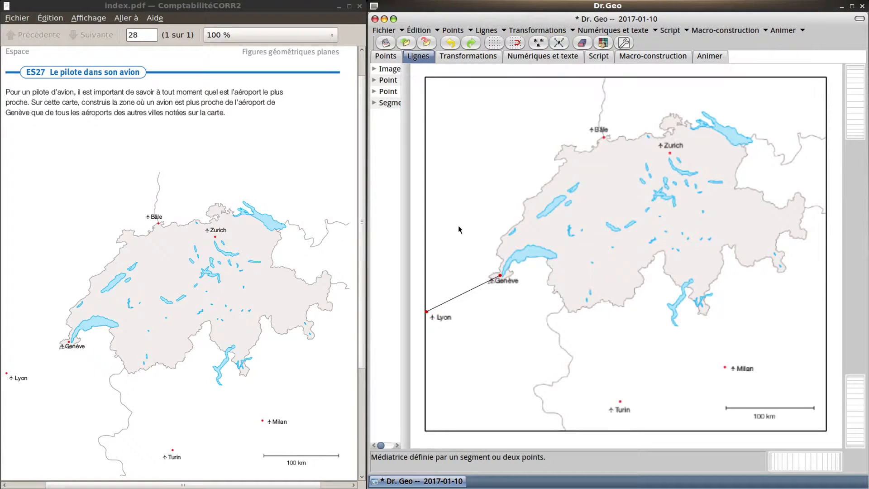
left_click(470, 290)
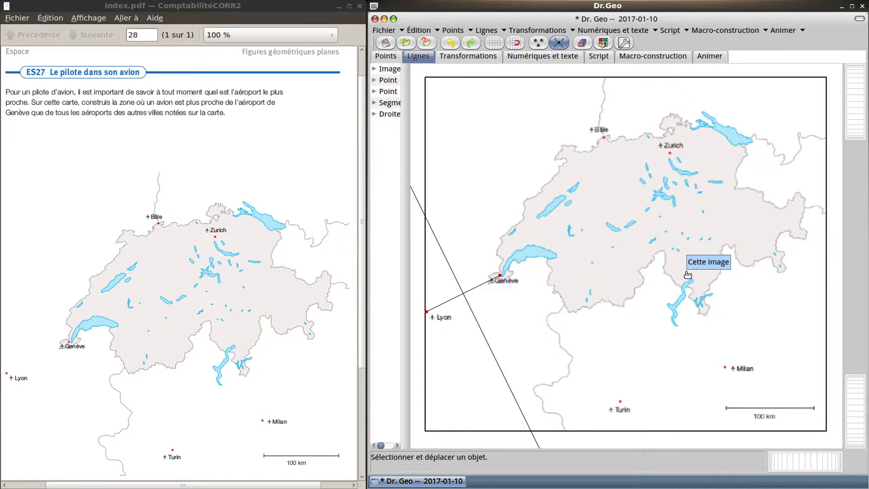
Draw segments from Genève to each of the airports Bâle, Zurich, Milan and Turin.
left_click(419, 59)
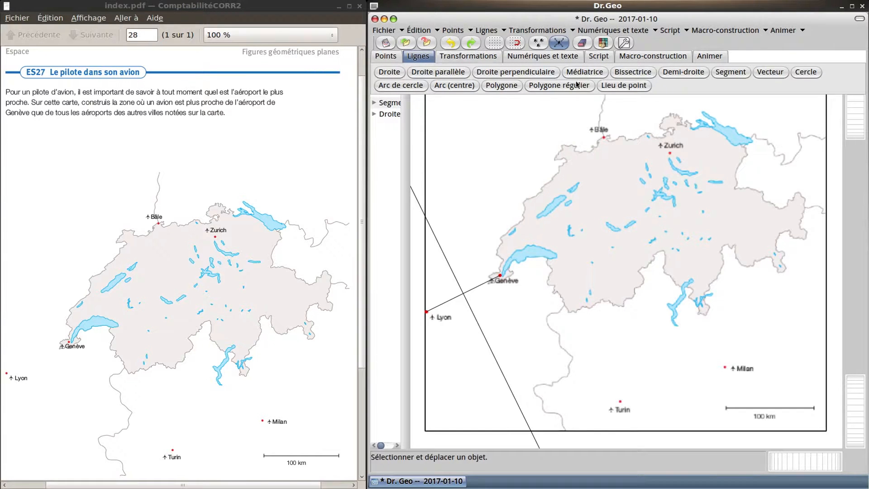
left_click(726, 74)
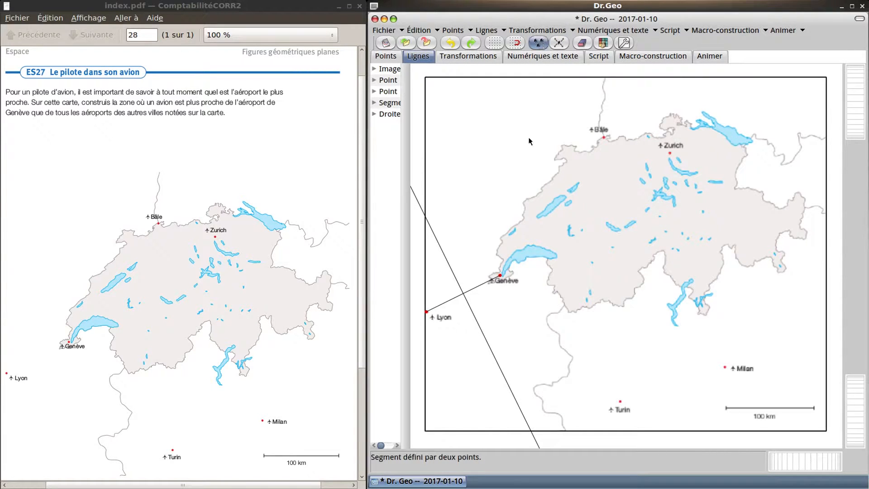
left_click(501, 276)
left_click(604, 137)
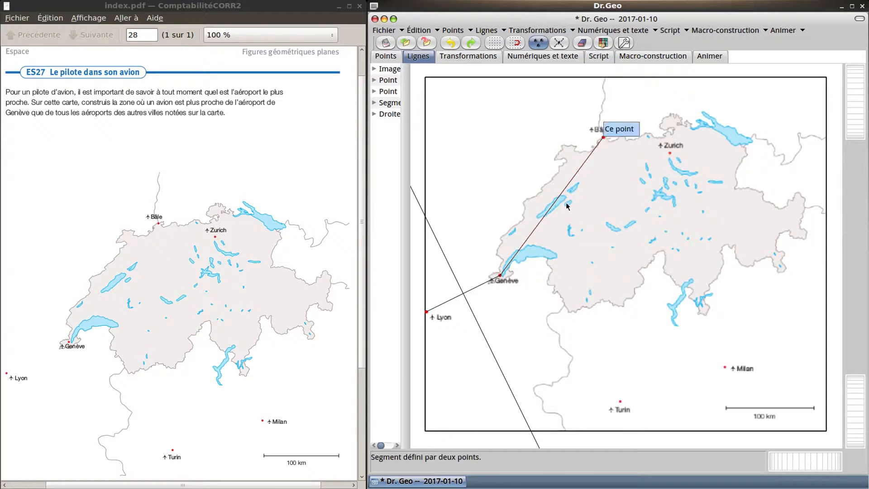
left_click(500, 276)
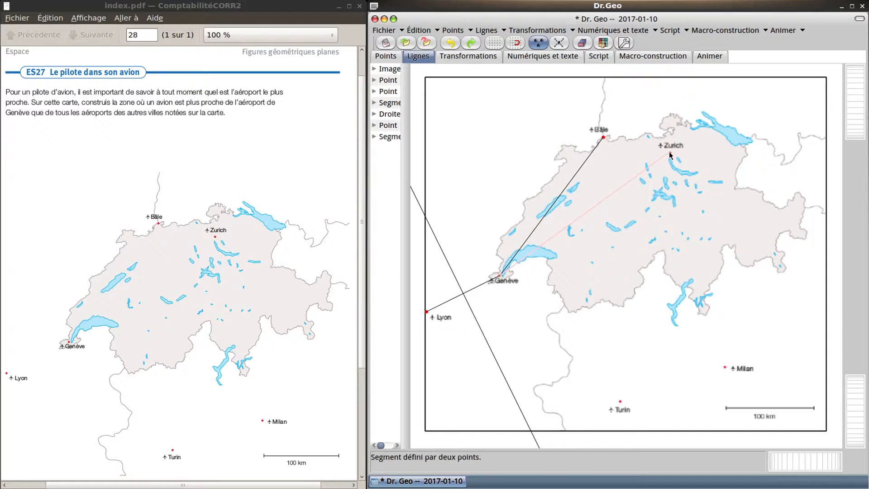
left_click(670, 154)
left_click(500, 276)
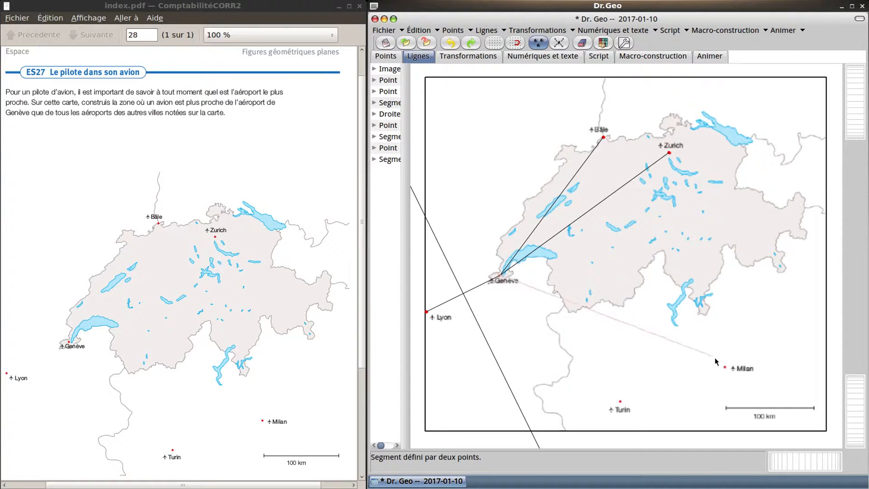
left_click(725, 367)
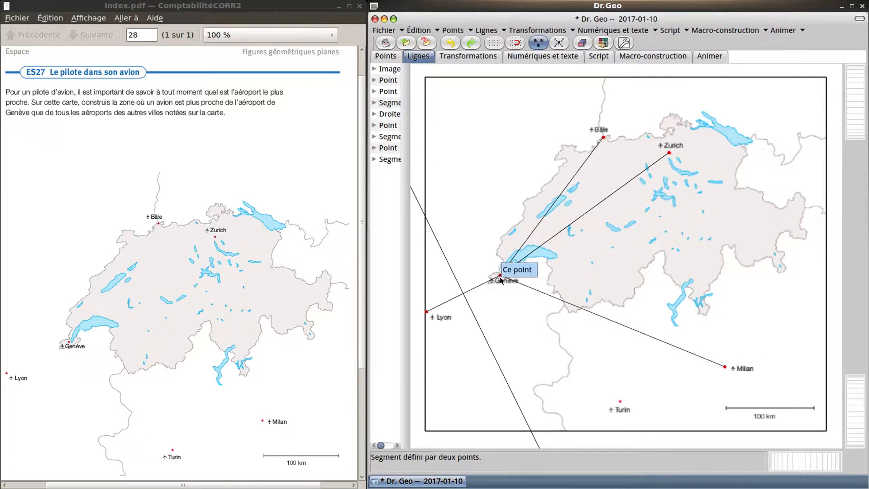
left_click(501, 276)
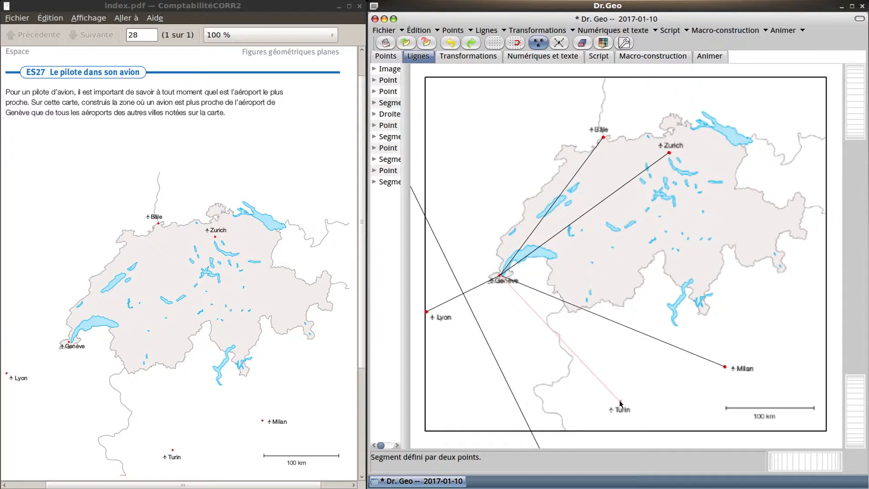
Construct the perpendicular bisectors of the segments from Genève to Turin, Milan, Zurich and Bâle.
left_click(417, 58)
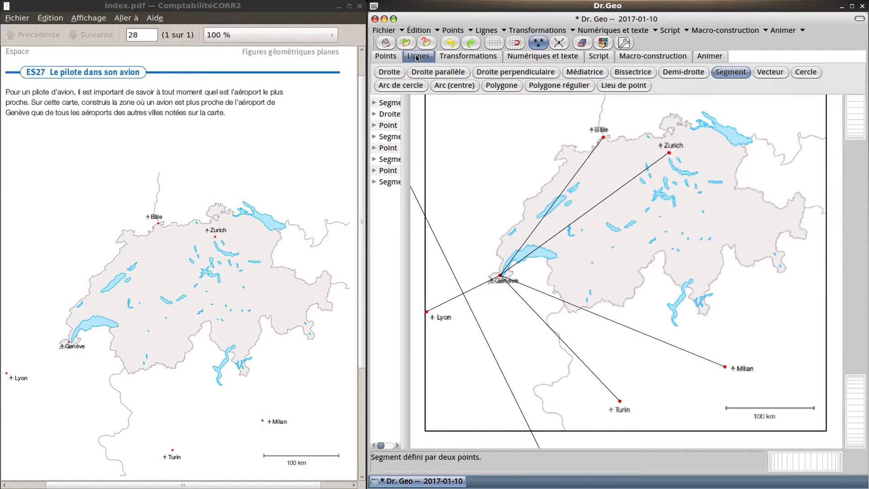
left_click(583, 72)
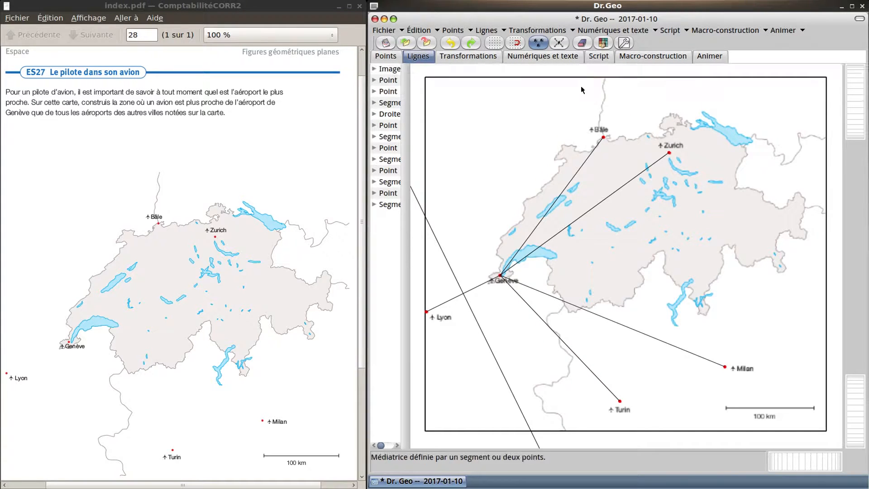
left_click(567, 347)
left_click(665, 342)
left_click(598, 207)
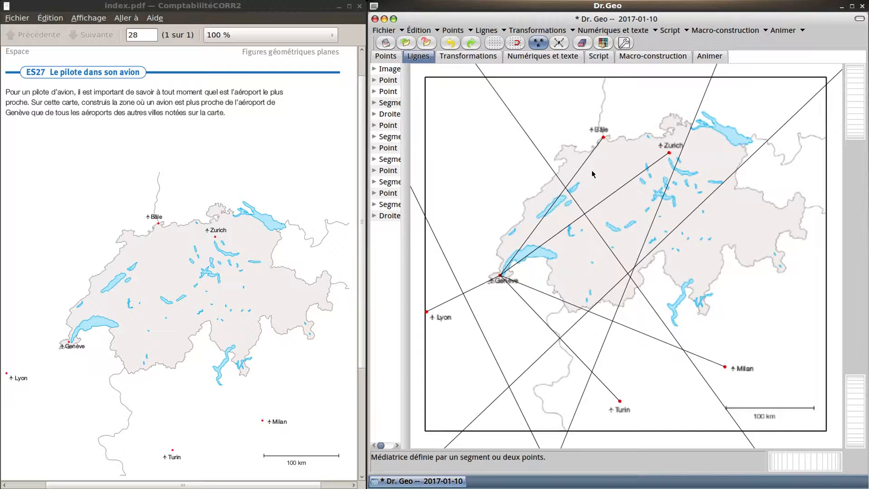
left_click(587, 162)
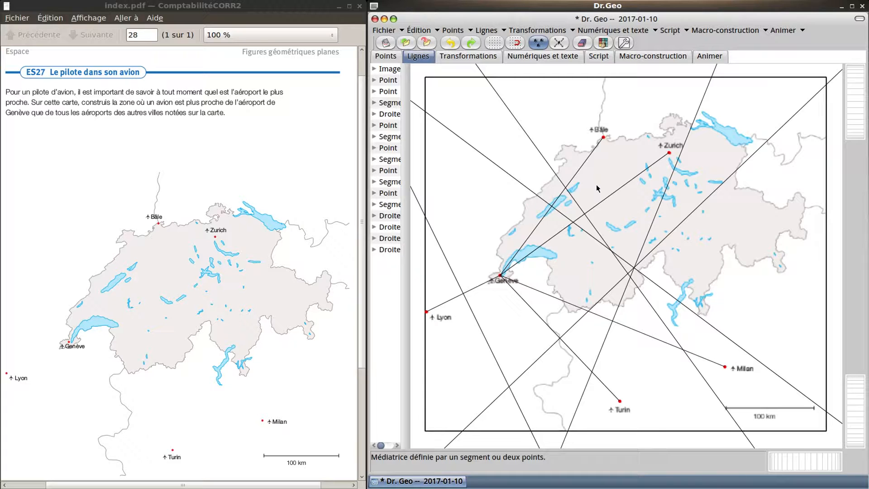
Draw a polygon covering the Genève side of the Lyon–Genève bisector, following the map frame around its other sides.
left_click(413, 58)
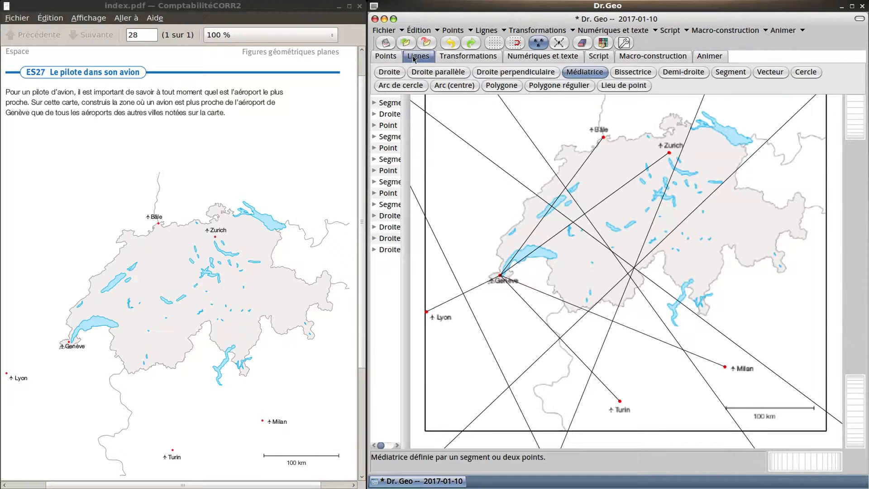
left_click(499, 86)
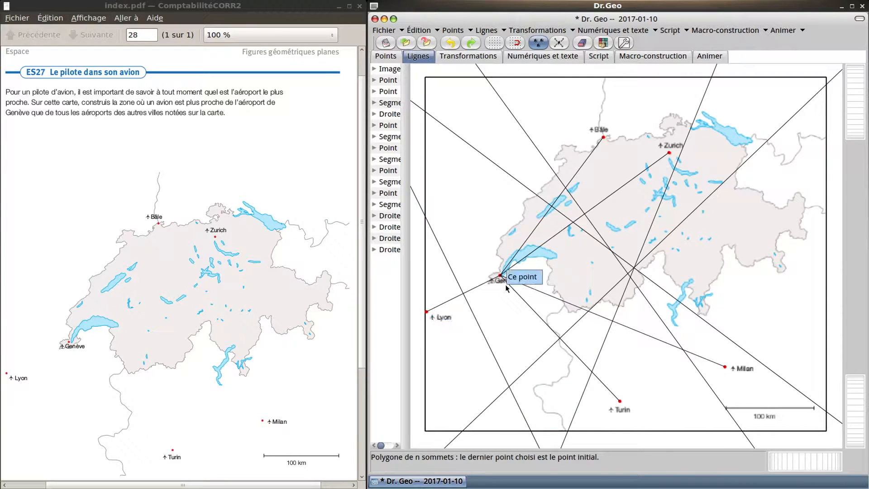
left_click(429, 221)
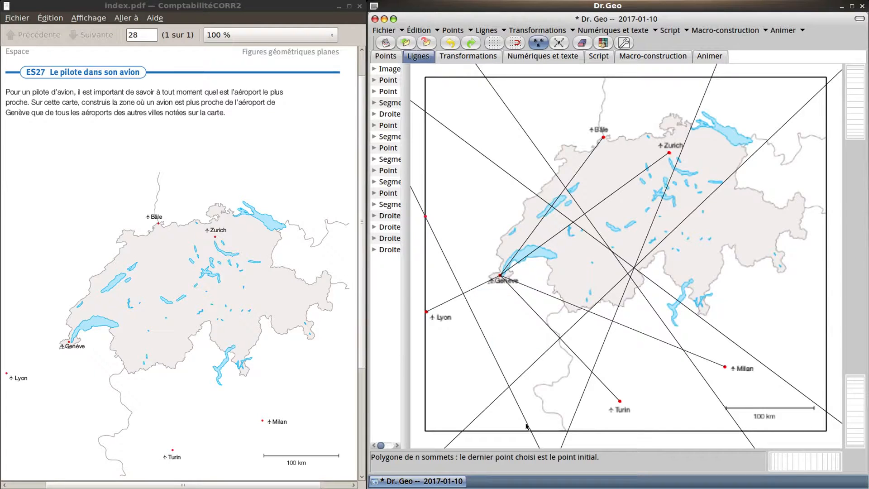
left_click(531, 430)
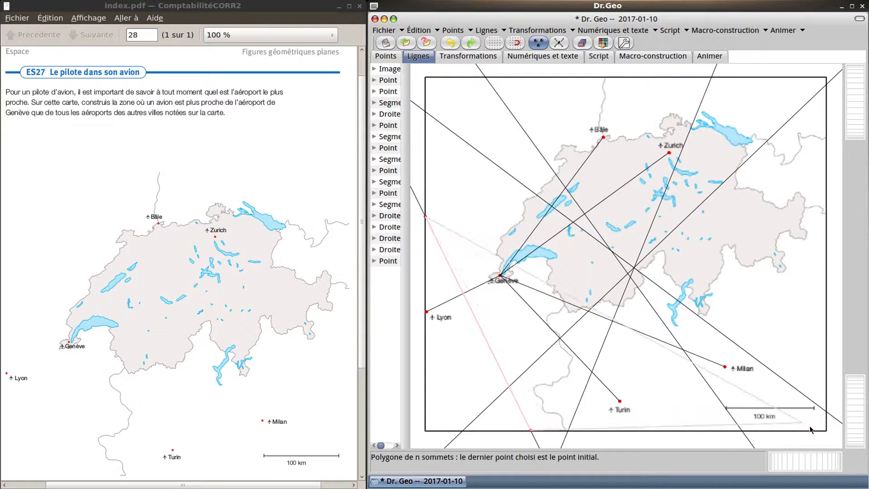
left_click(825, 431)
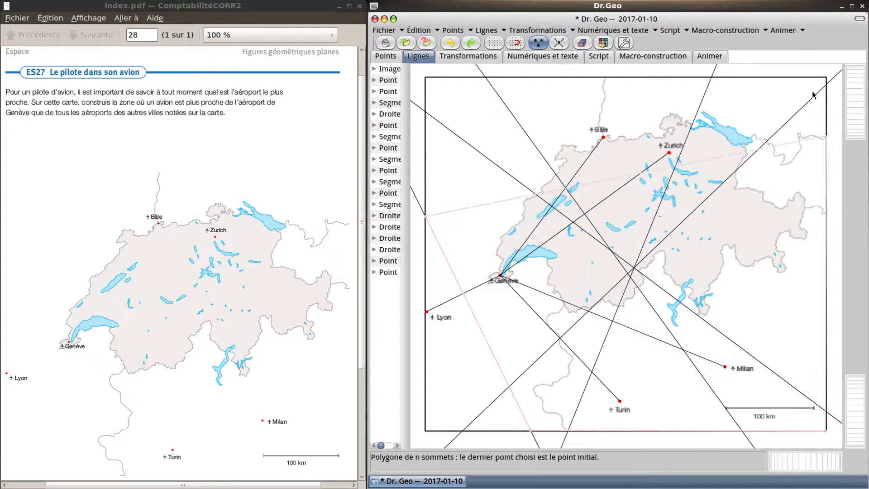
left_click(823, 71)
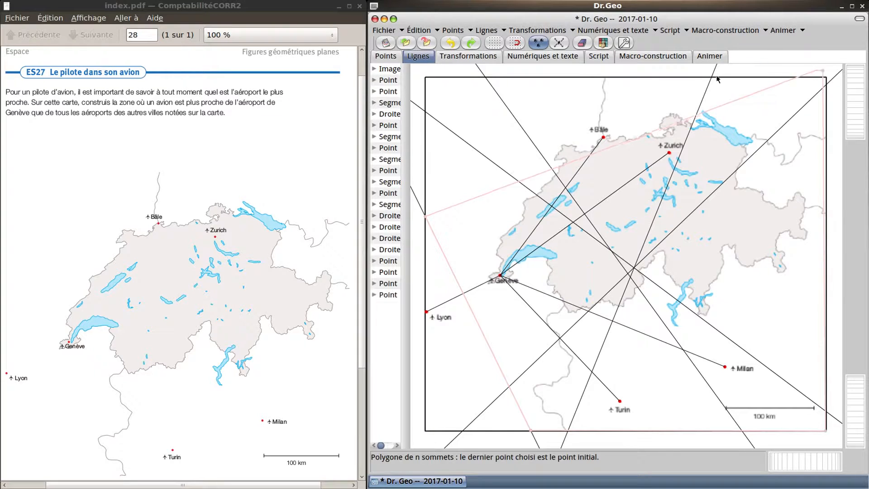
left_click(425, 78)
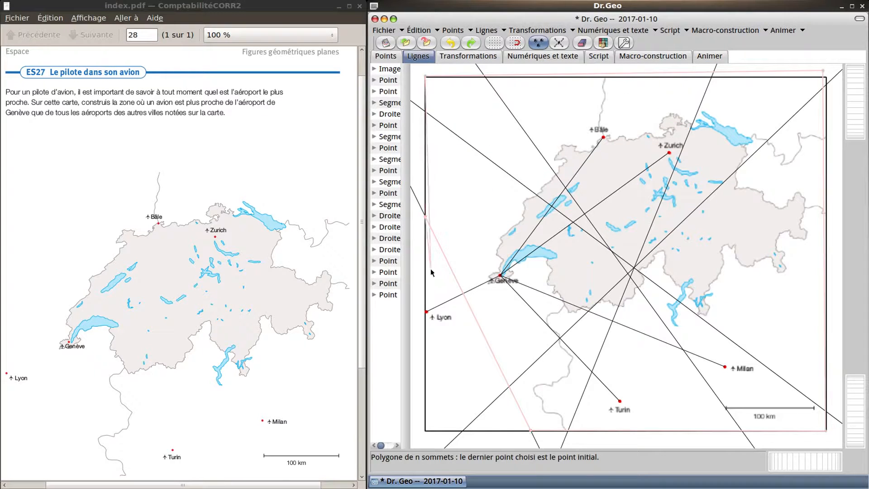
left_click(425, 216)
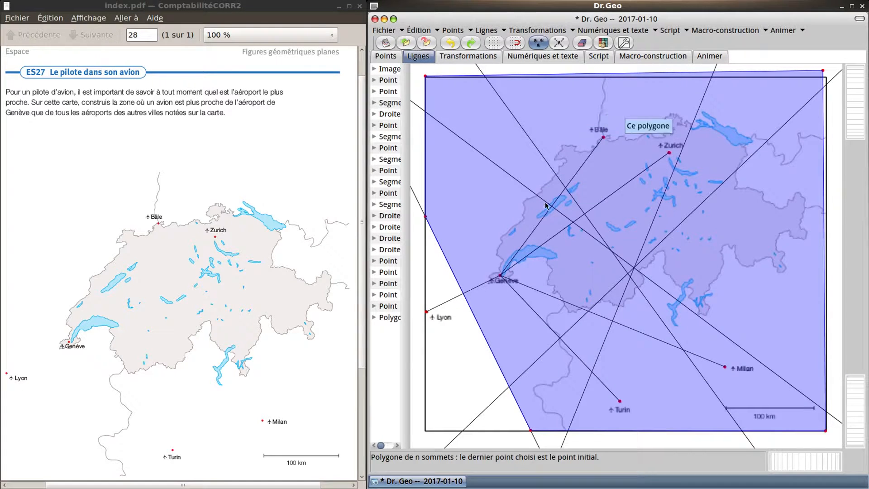
Draw a second polygon covering the Genève side of the Genève–Bâle bisector, through the two lower corners of the map frame.
left_click(500, 277)
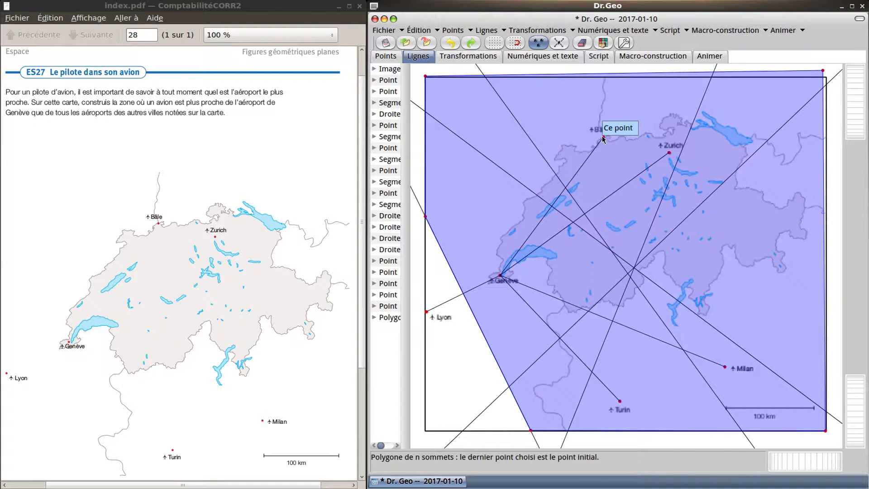
left_click(426, 113)
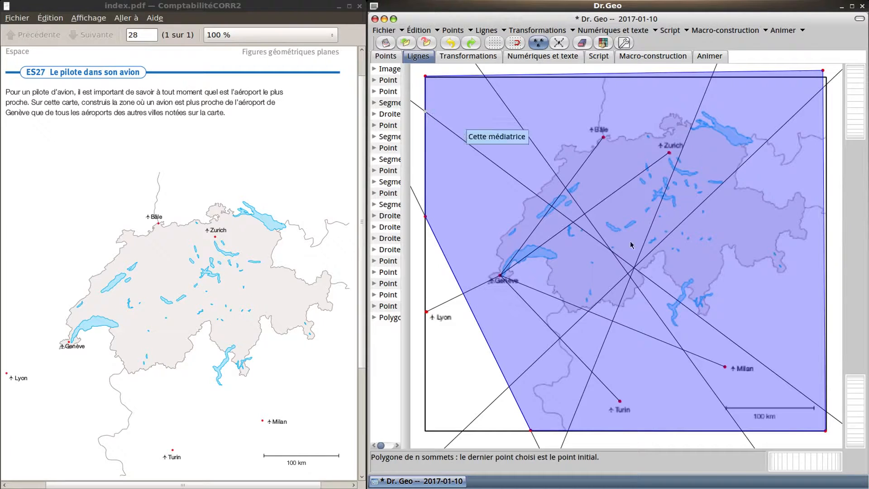
left_click(825, 411)
left_click(826, 430)
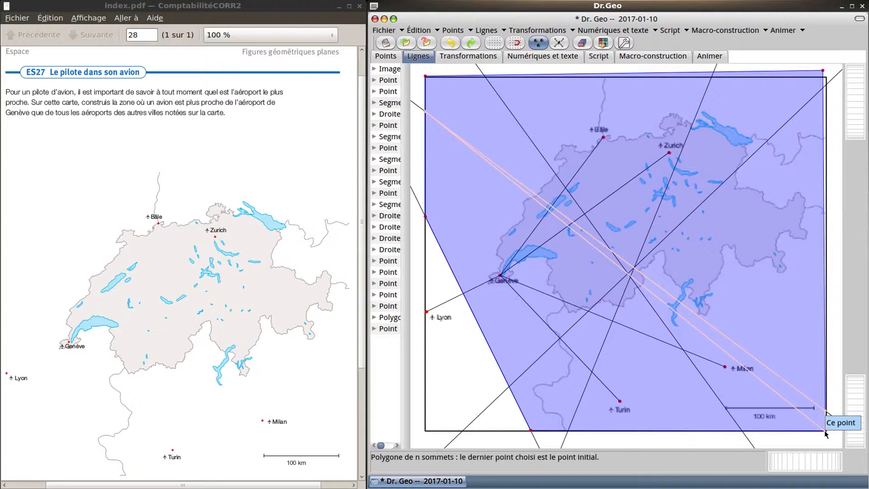
left_click(426, 430)
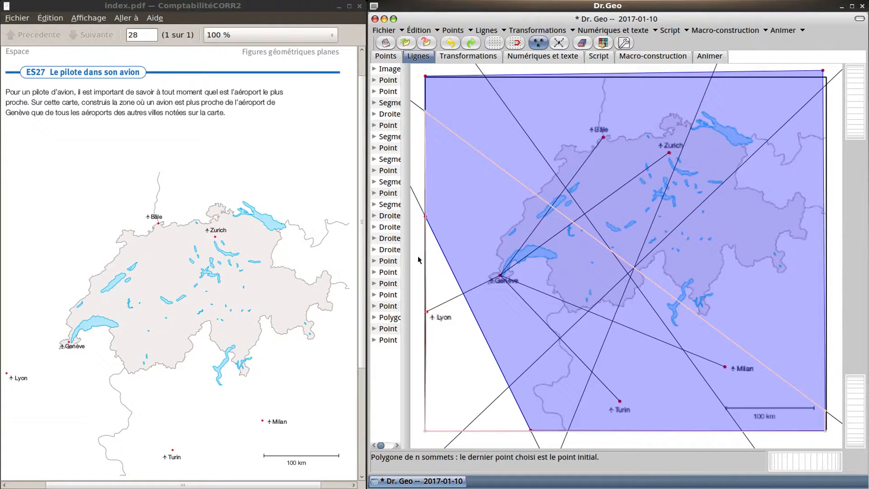
left_click(426, 113)
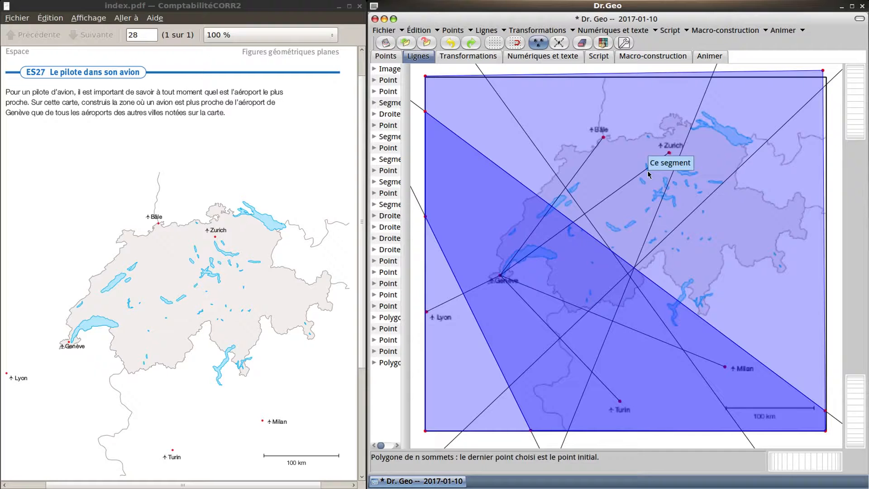
Draw a polygon covering the Genève side of the Genève–Zurich bisector, through the map frame's two left corners.
left_click(487, 79)
left_click(426, 77)
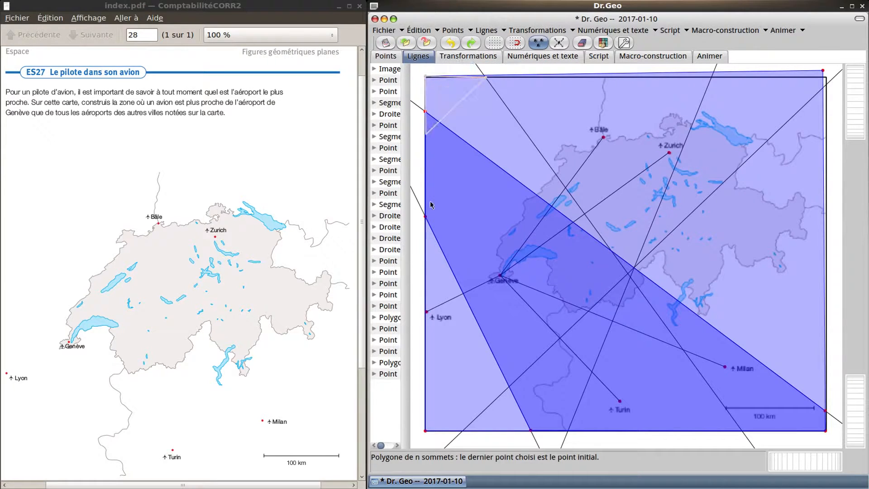
left_click(426, 431)
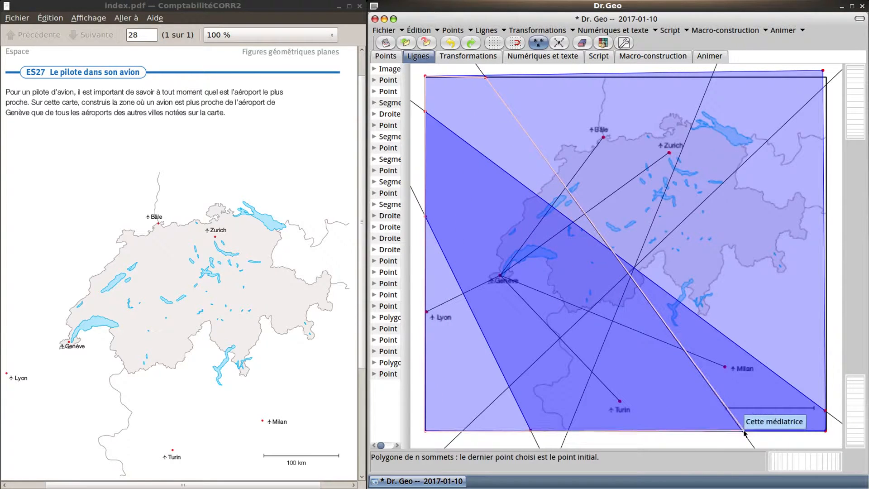
left_click(743, 431)
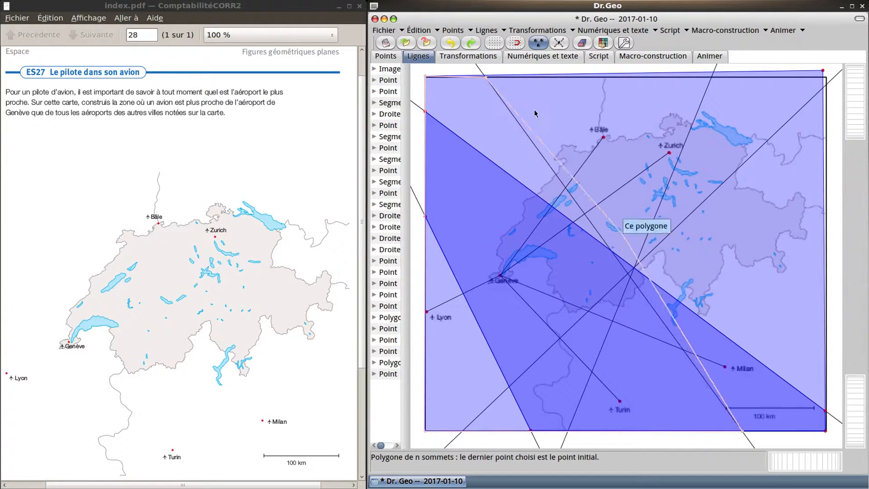
left_click(485, 79)
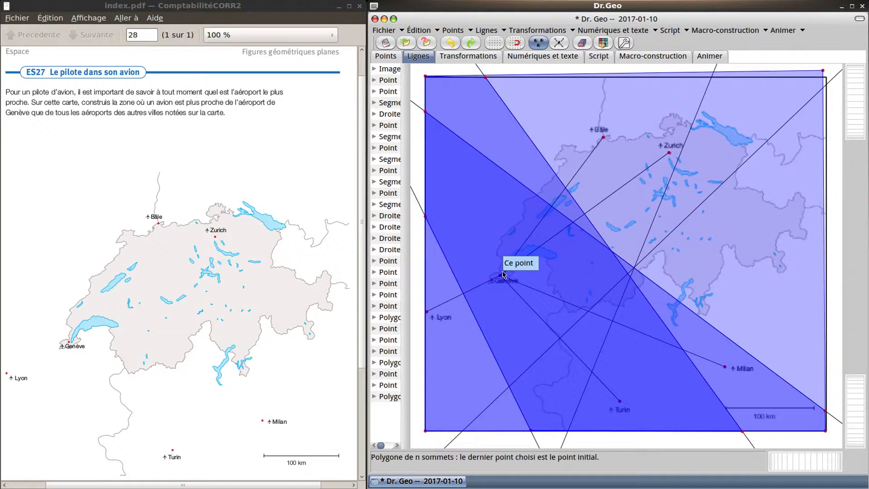
Draw a polygon covering the Genève side of the Genève–Milan bisector, through the map frame's two left corners.
left_click(712, 80)
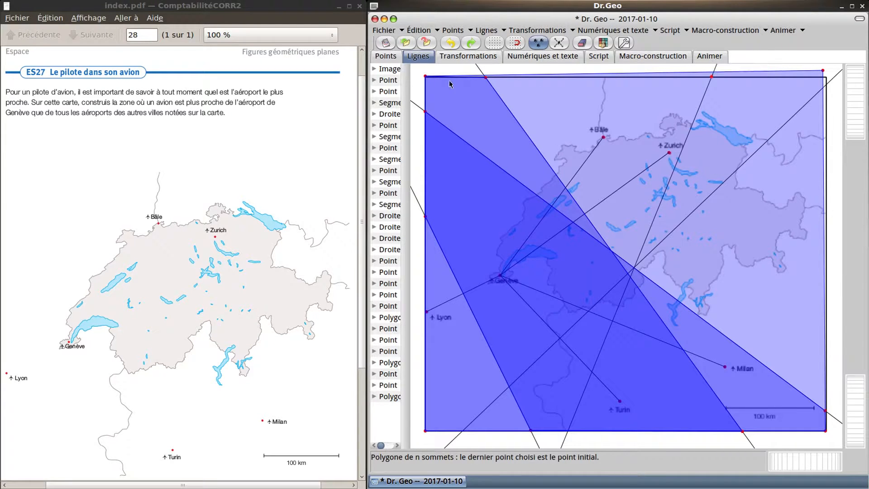
left_click(426, 76)
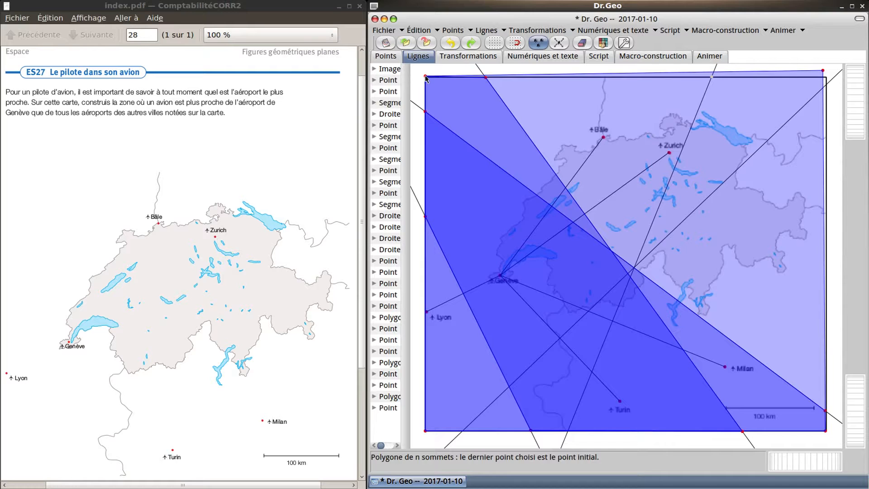
left_click(425, 432)
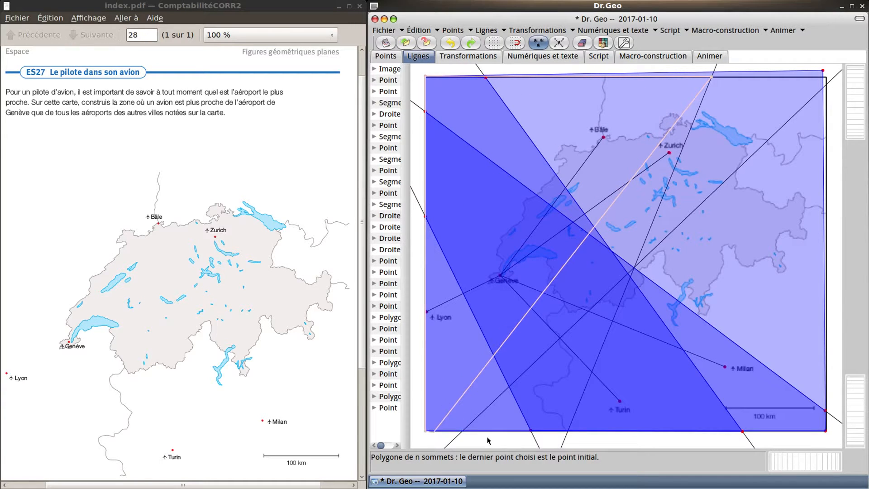
left_click(566, 429)
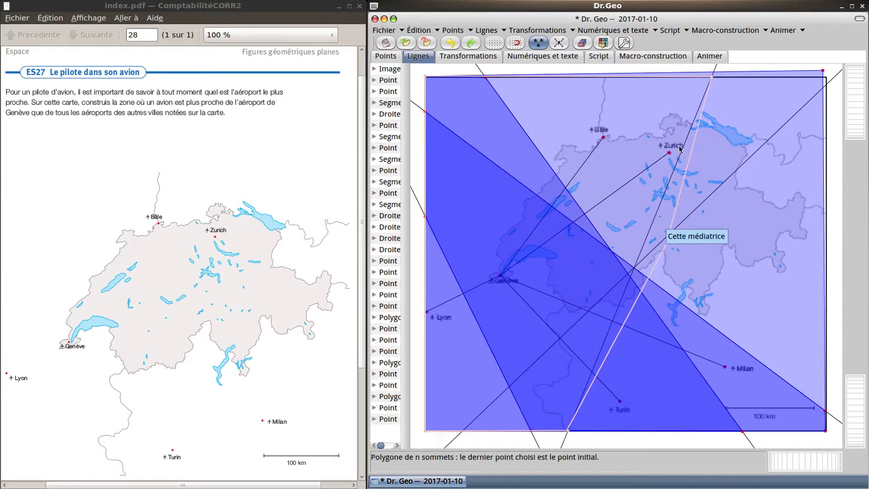
left_click(711, 75)
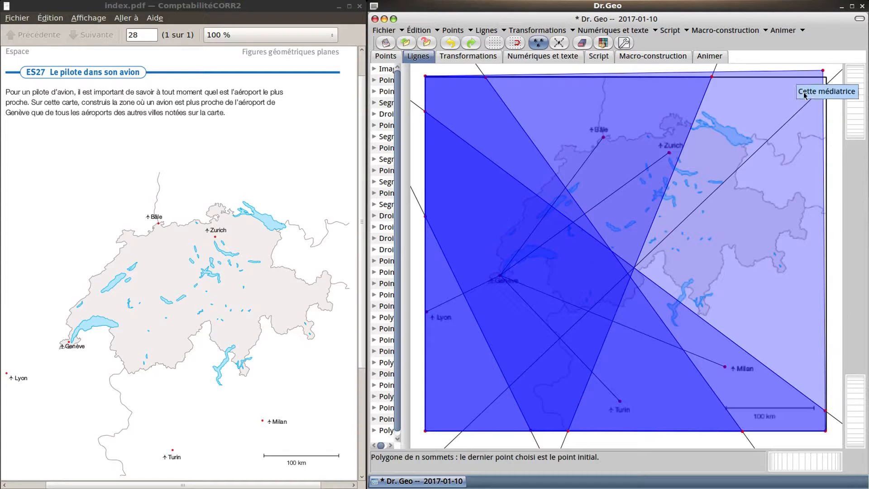
Draw a polygon covering the Genève side of the Genève–Turin bisector, through both upper corners and the lower-left corner of the map frame.
left_click(823, 71)
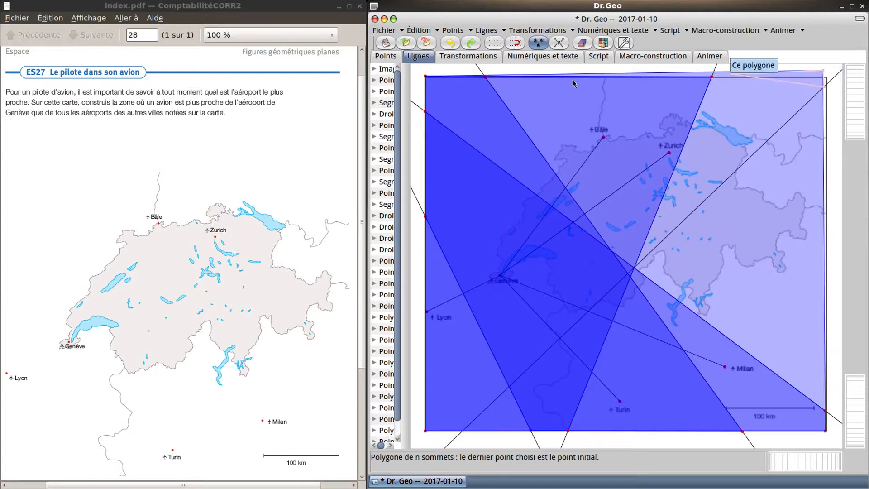
left_click(425, 76)
left_click(425, 431)
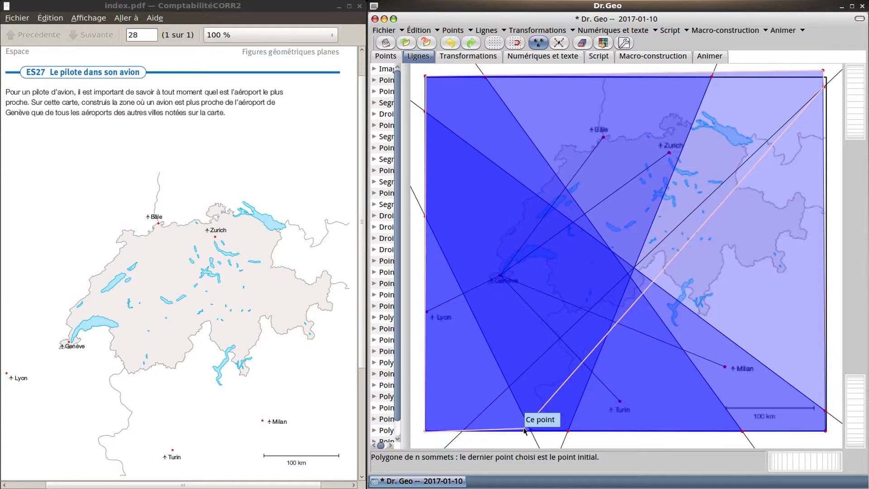
left_click(462, 431)
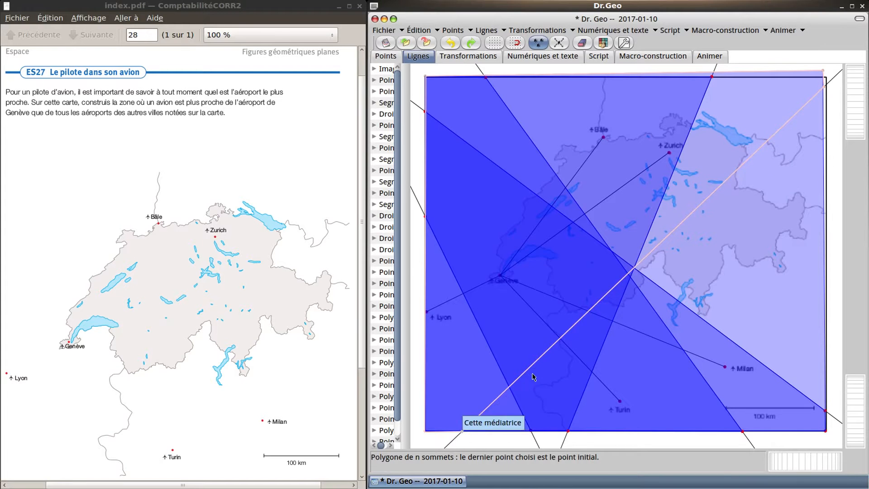
left_click(825, 88)
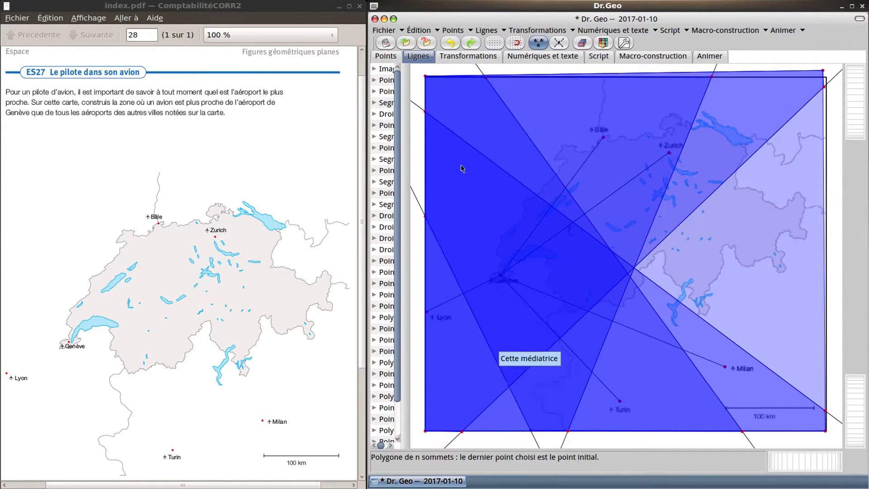
Draw a polygon around the common overlap containing Genève, with vertices at the bisector intersections and on the map frame's left edge.
left_click(421, 59)
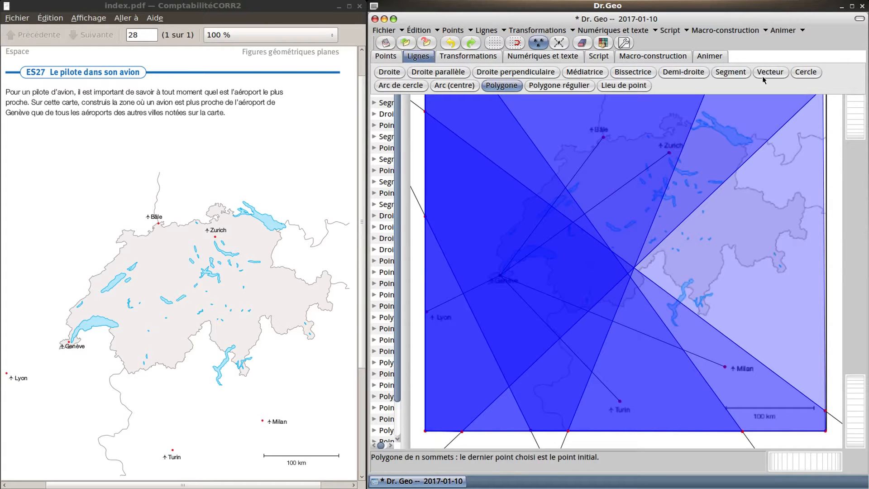
left_click(425, 111)
left_click(612, 250)
left_click(628, 276)
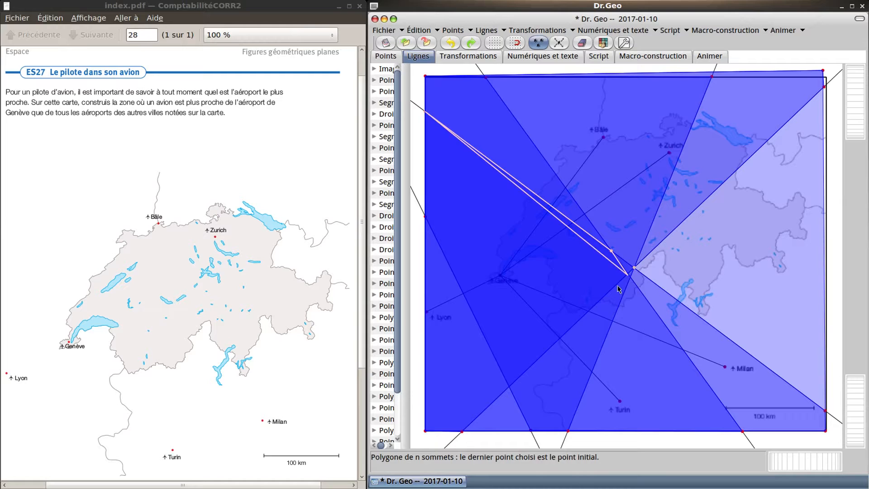
left_click(509, 387)
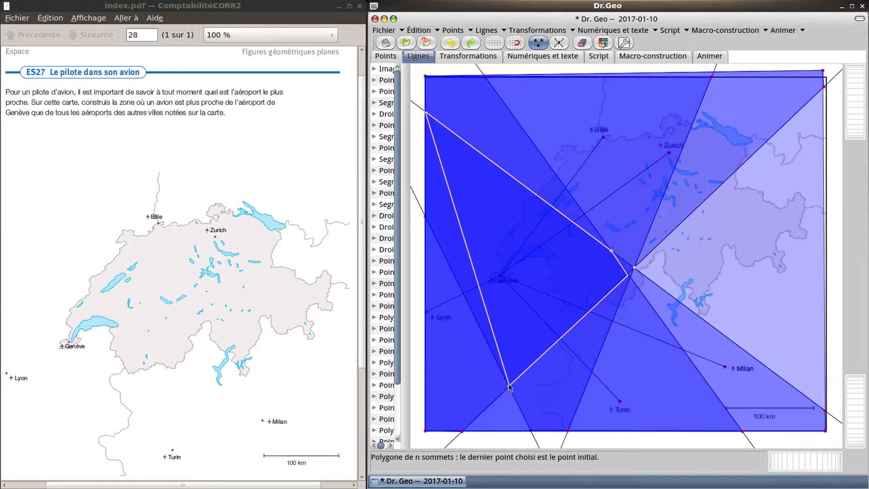
left_click(424, 216)
left_click(434, 165)
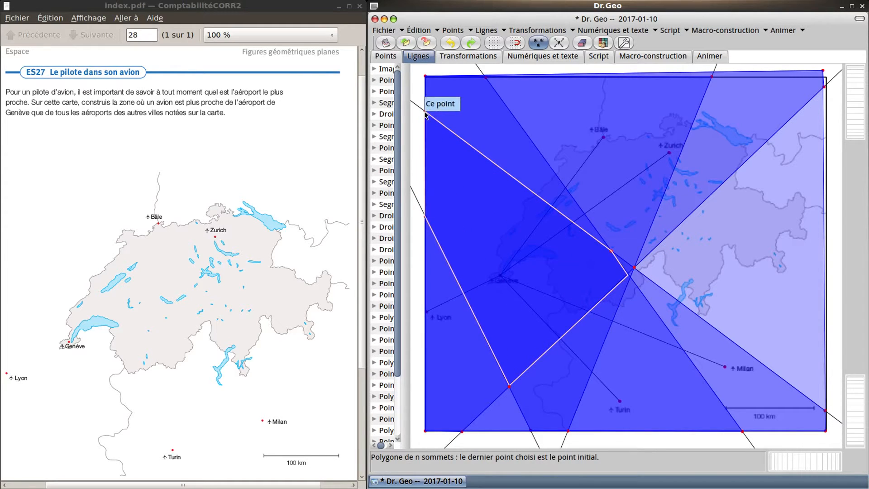
left_click(425, 111)
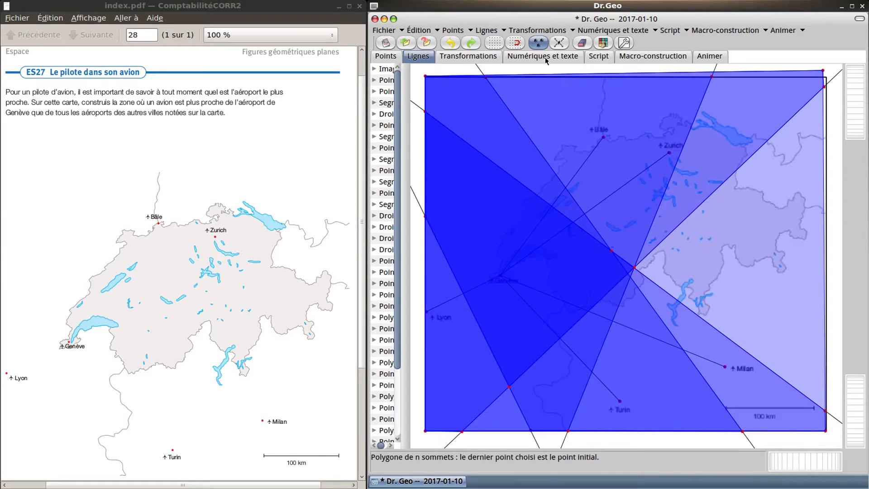
Change the colour of the overlap polygon around Genève to red.
left_click(598, 46)
left_click(499, 218)
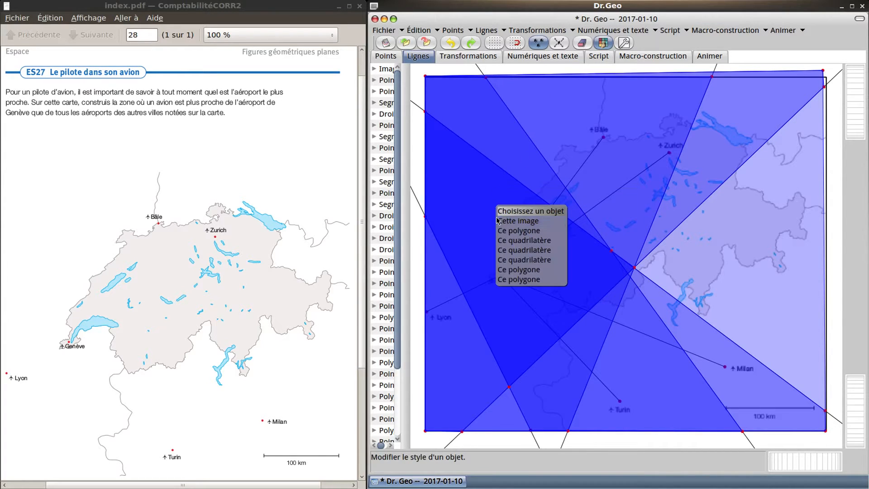
left_click(530, 280)
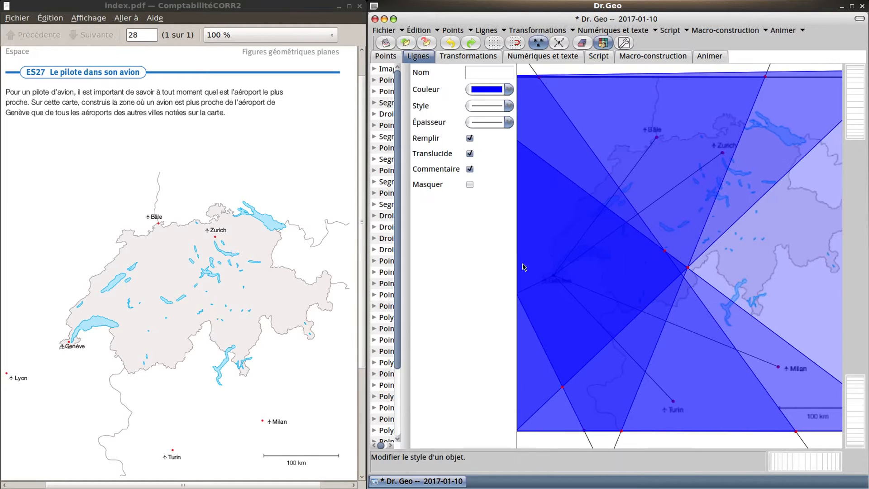
left_click(488, 91)
left_click(490, 170)
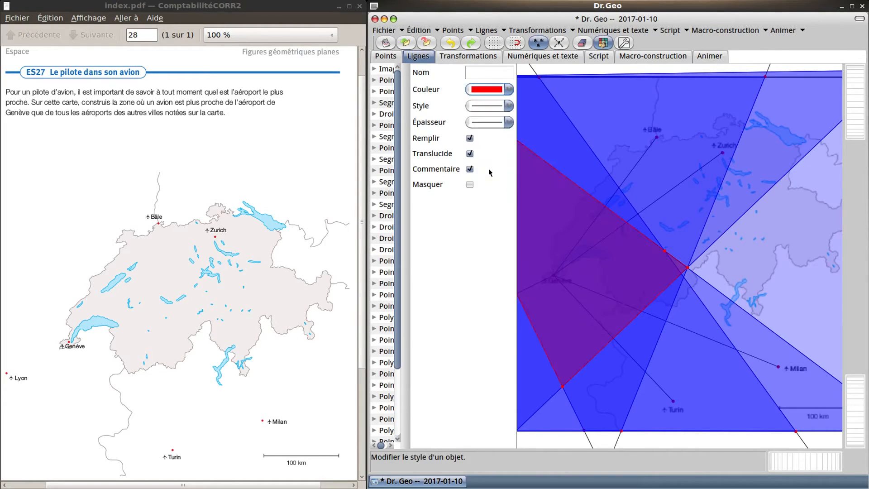
Move the red polygon's misplaced right vertex onto the intersection of the Genève–Zurich and Genève–Turin bisectors.
left_click(559, 44)
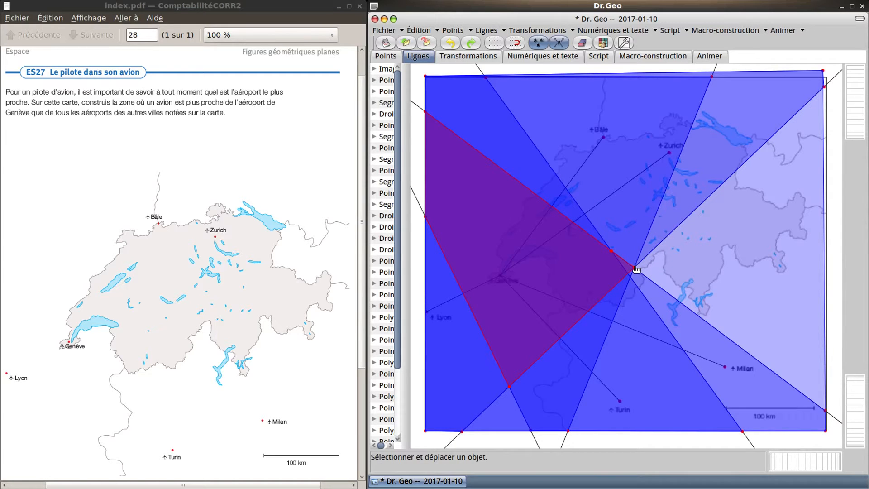
left_click_drag(633, 273, 621, 280)
scroll(620, 279, "up", 4)
scroll(617, 278, "up", 3)
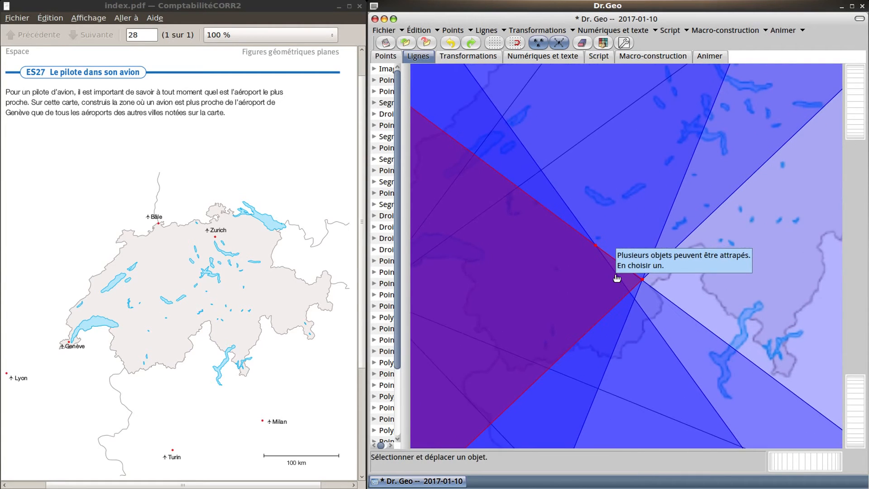
left_click_drag(652, 295, 619, 314)
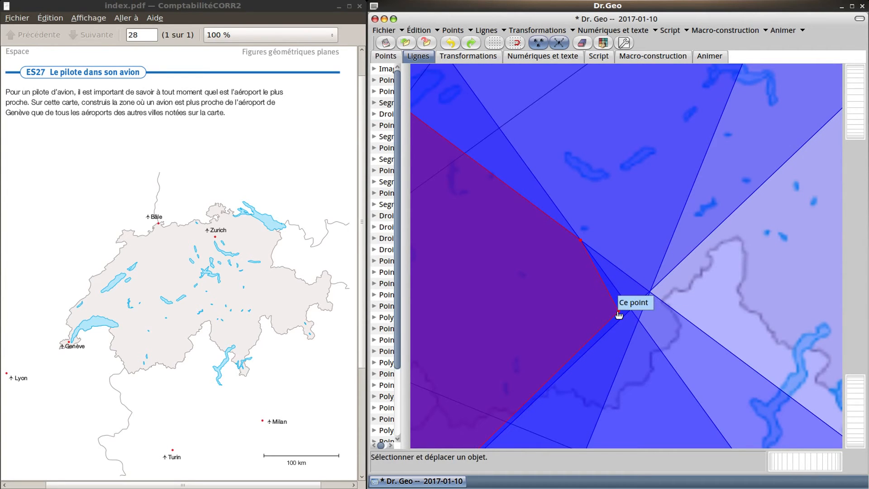
left_click_drag(621, 314, 625, 311)
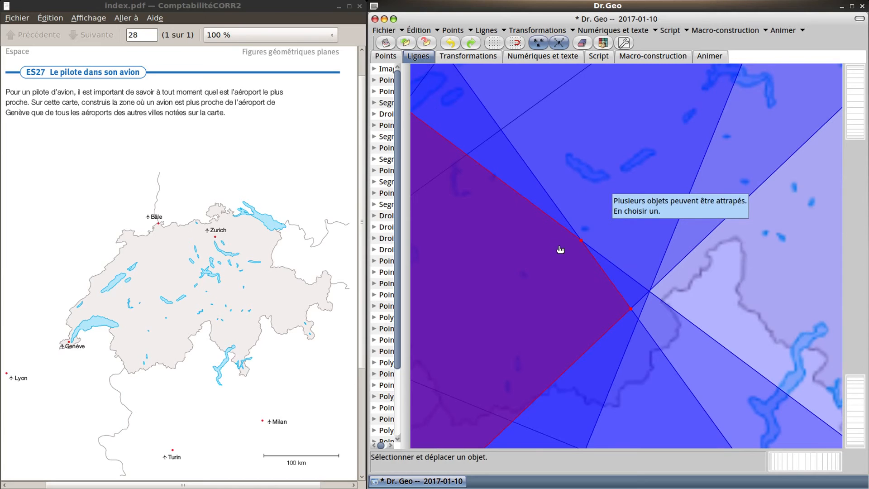
scroll(561, 249, "down", 1)
scroll(568, 257, "down", 1)
scroll(568, 256, "down", 6)
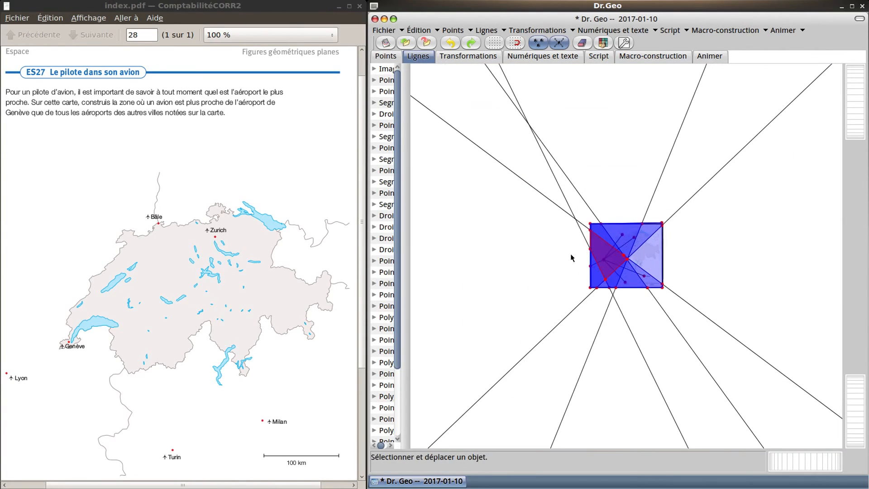
scroll(571, 256, "up", 6)
scroll(572, 257, "up", 3)
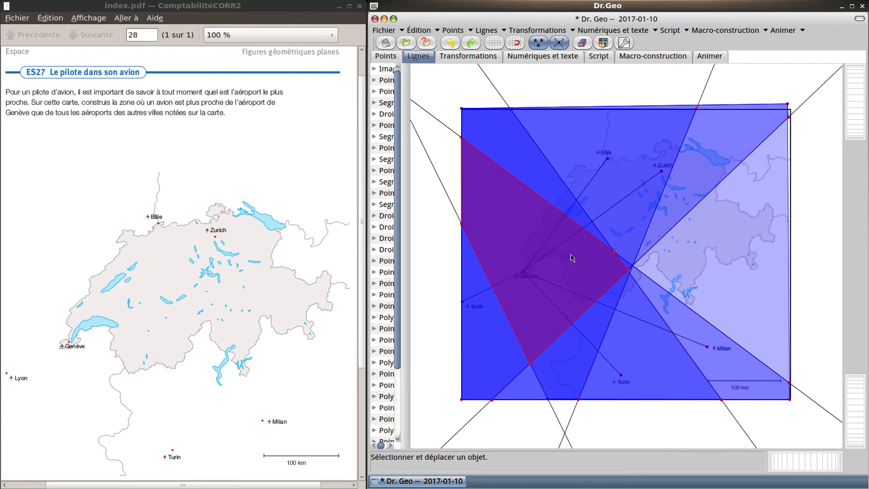